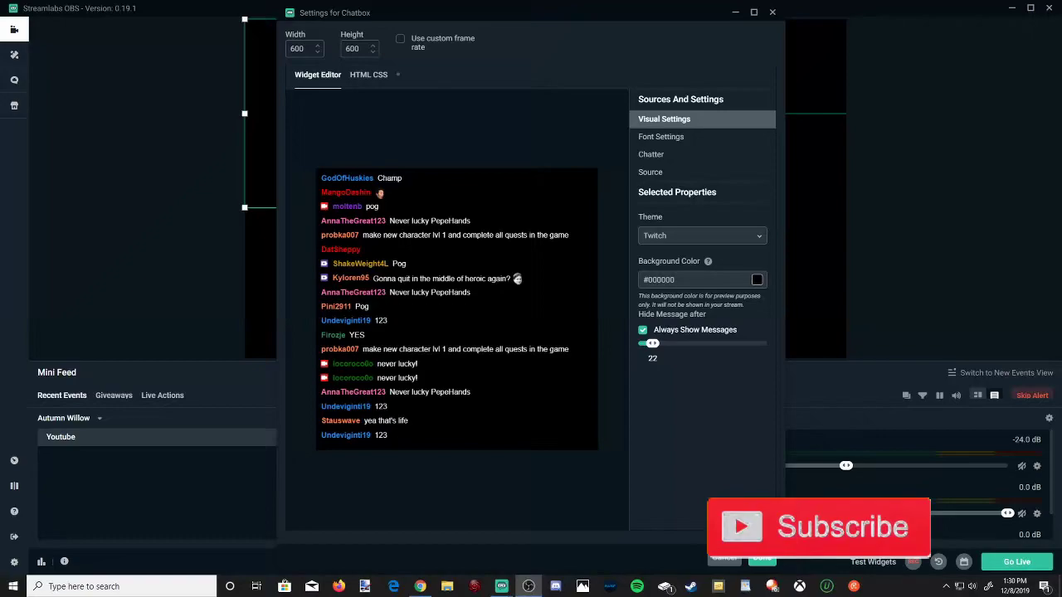
Close the Settings for Chatbox dialog
{"action": "left_click", "coordinate": [761, 558]}
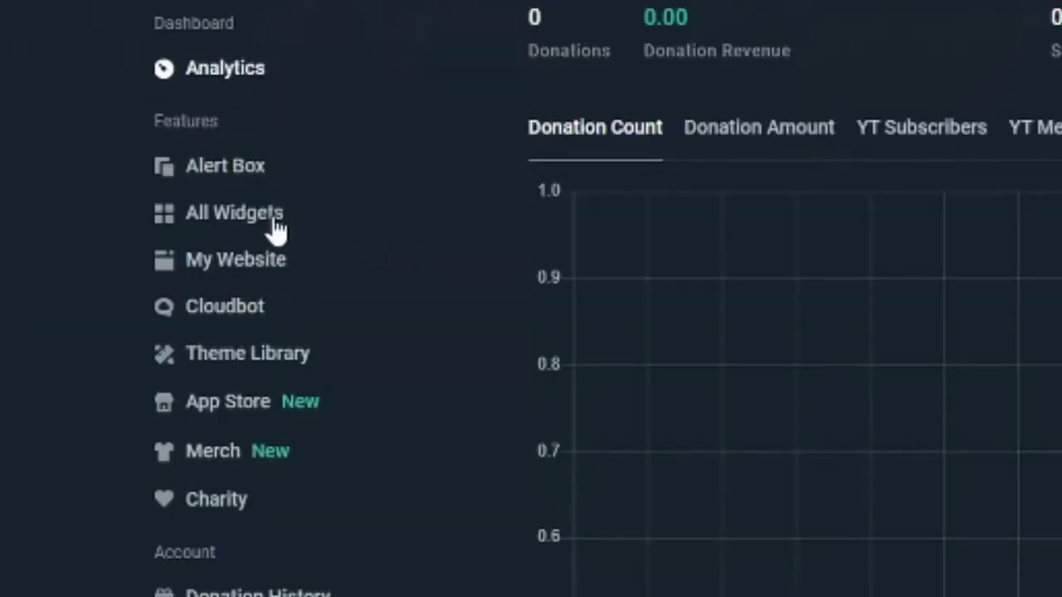
Open the Chat Box card from the All Widgets gallery in the dashboard
{"action": "left_click", "coordinate": [276, 230]}
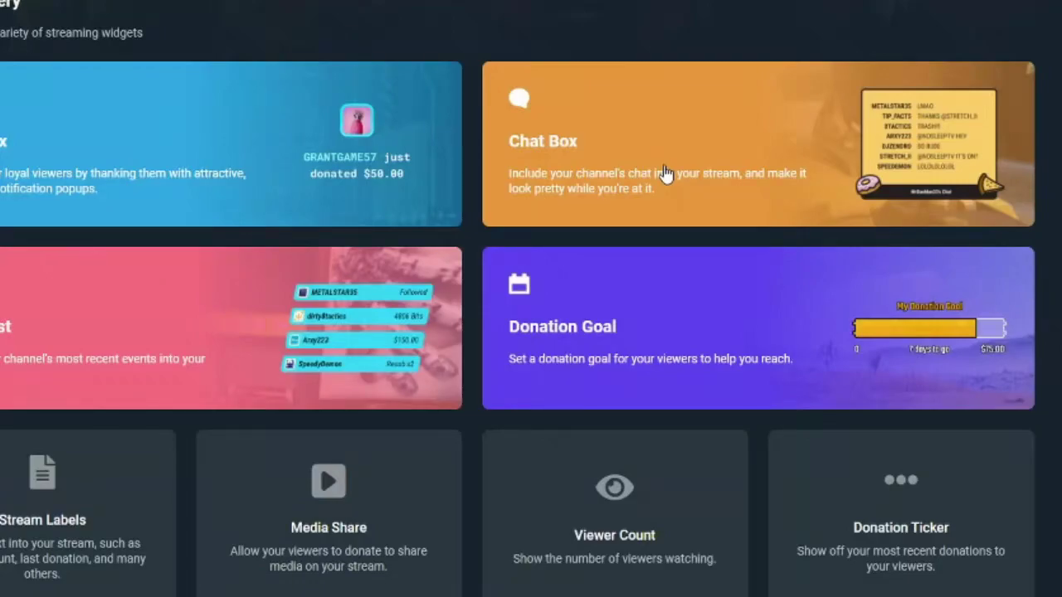
{"action": "left_click", "coordinate": [666, 172]}
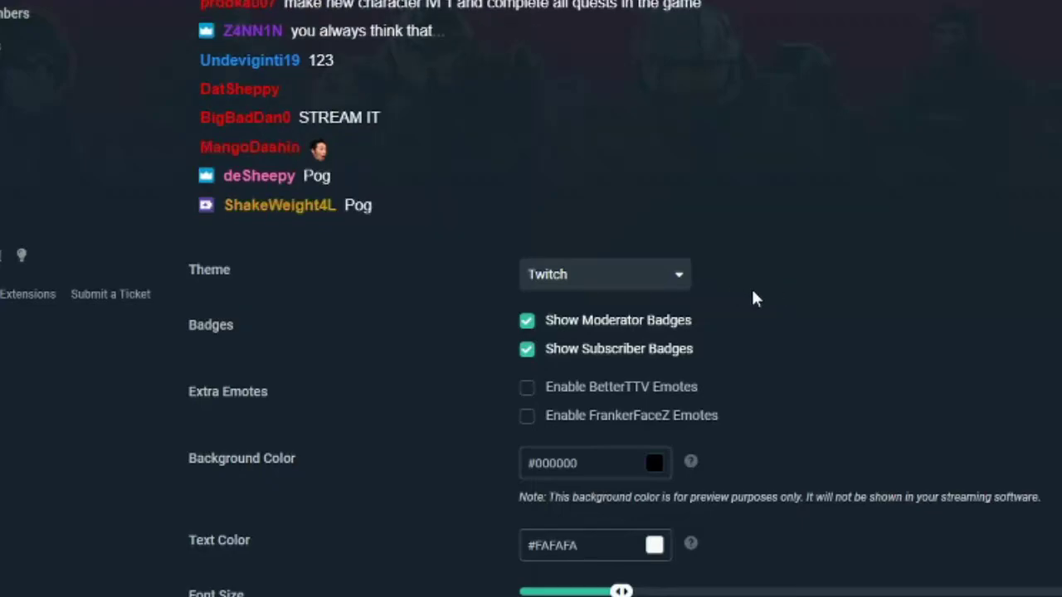
Preview the Clean, Boxed, Twitch and Old School themes, then set the chat theme to Chunky
{"action": "left_click", "coordinate": [682, 286]}
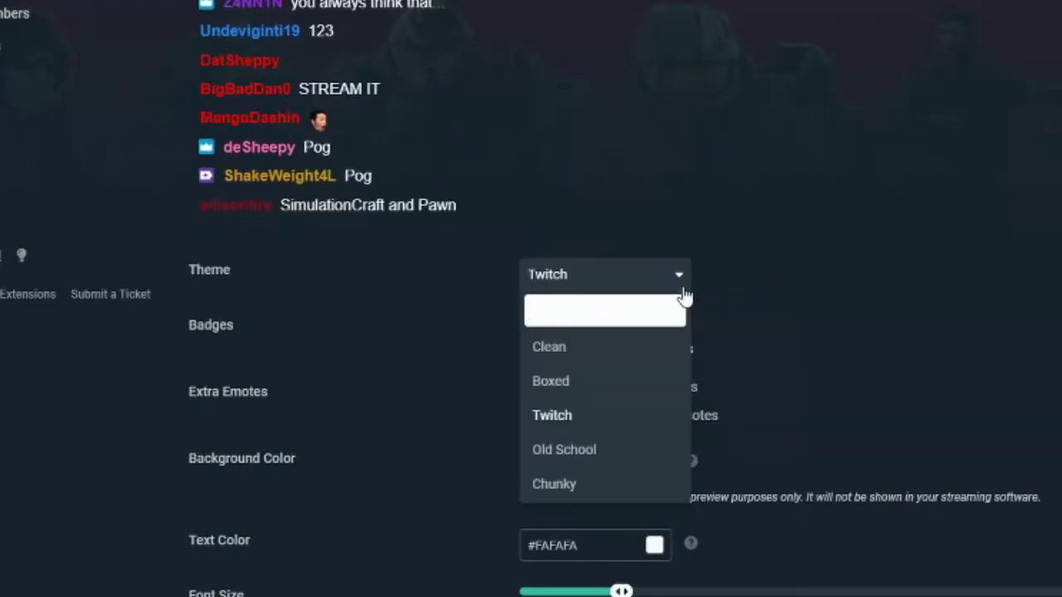
{"action": "left_click", "coordinate": [651, 348]}
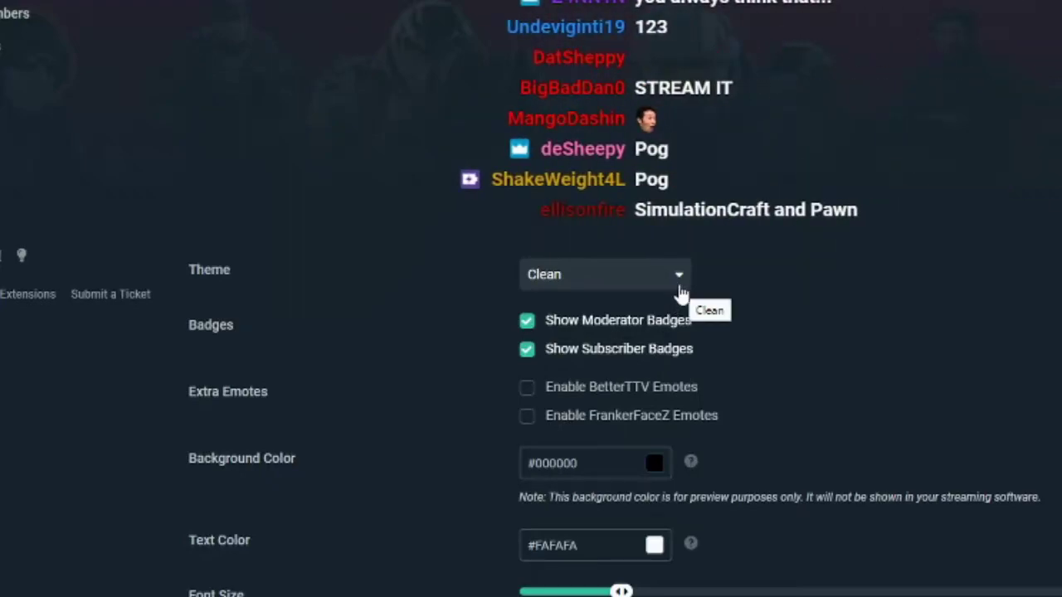
{"action": "left_click", "coordinate": [677, 285]}
{"action": "left_click", "coordinate": [657, 387]}
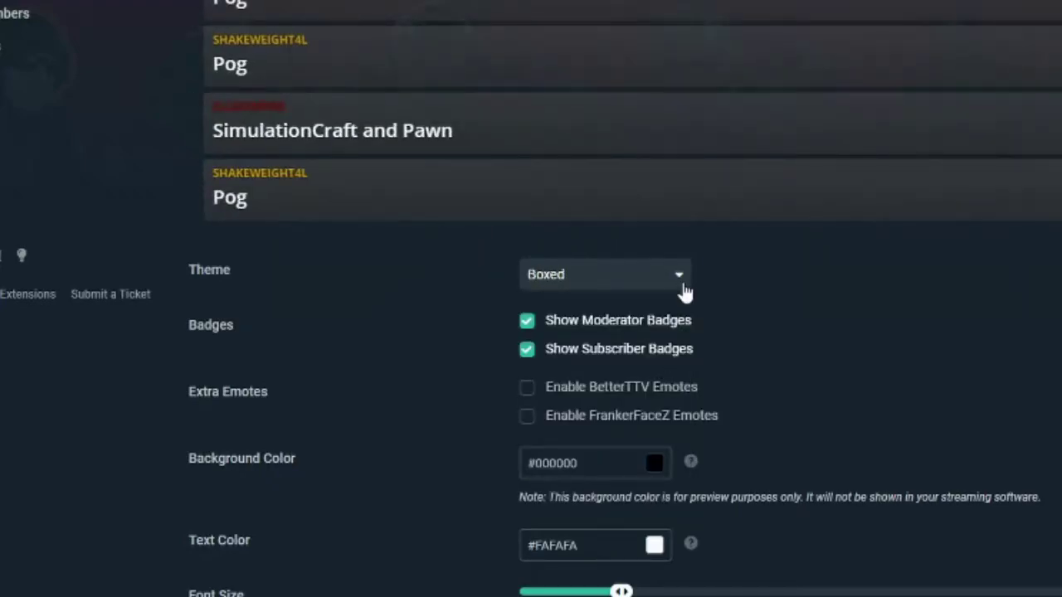
{"action": "left_click", "coordinate": [682, 289]}
{"action": "left_click", "coordinate": [639, 422]}
{"action": "left_click", "coordinate": [653, 287]}
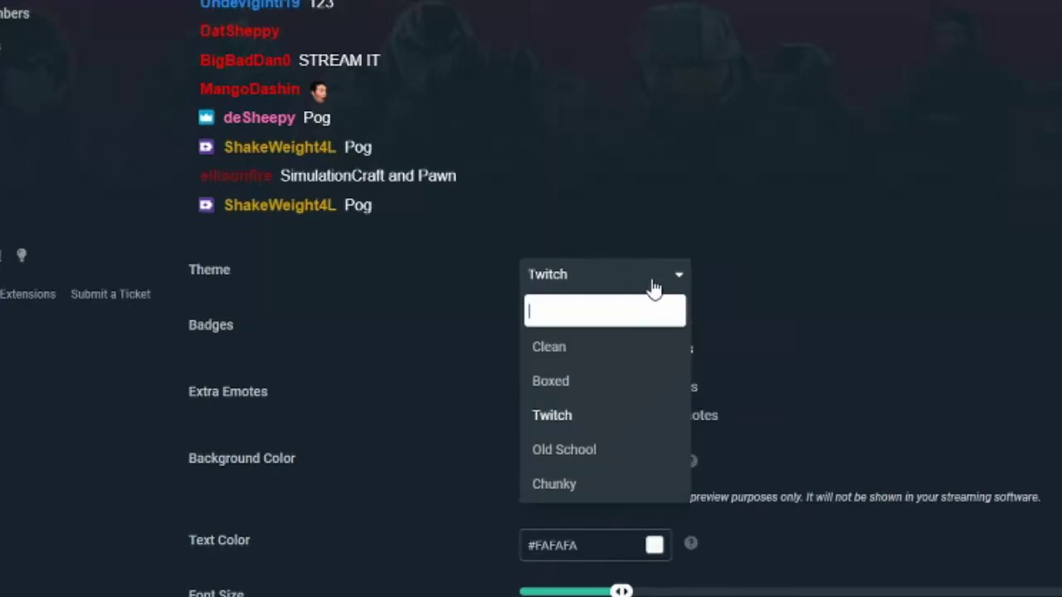
{"action": "left_click", "coordinate": [606, 451]}
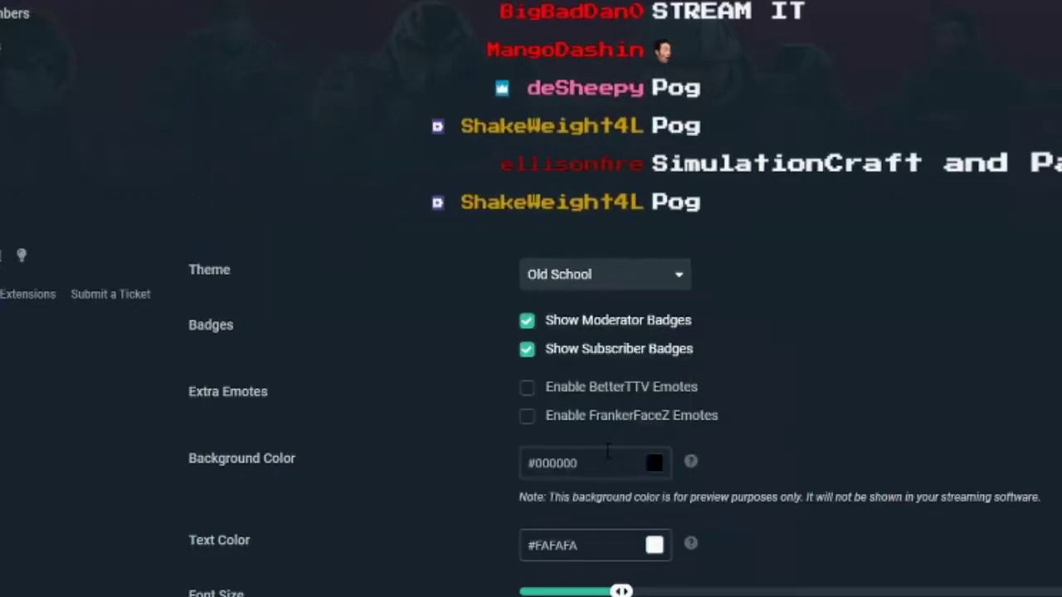
{"action": "left_click", "coordinate": [655, 284]}
{"action": "left_click", "coordinate": [599, 485]}
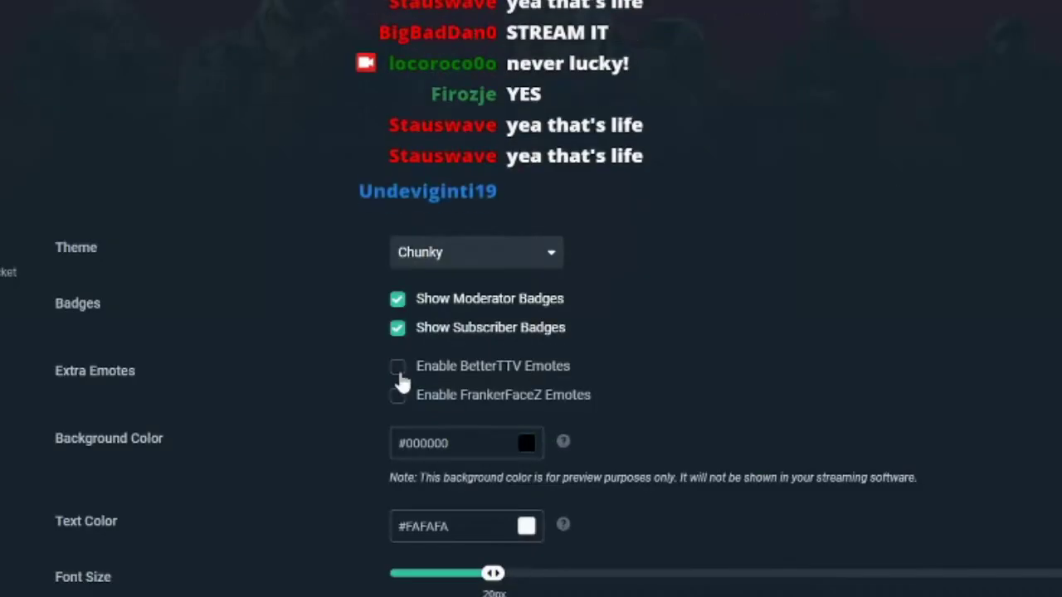
Enable BetterTTV and FrankerFaceZ emotes and set the background colour to dark red #3A0D0D
{"action": "left_click", "coordinate": [399, 374]}
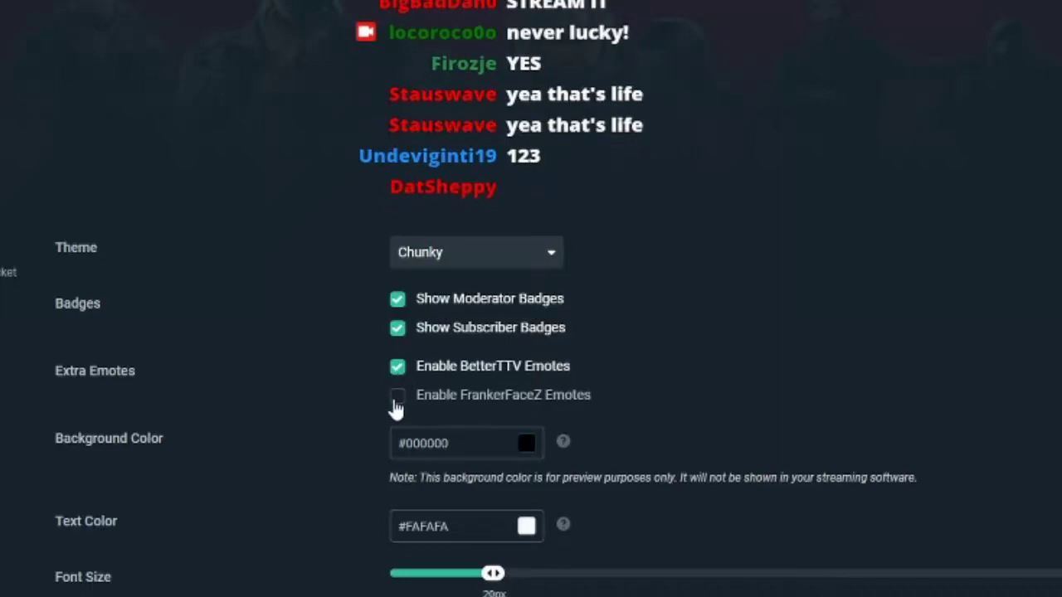
{"action": "left_click", "coordinate": [395, 399]}
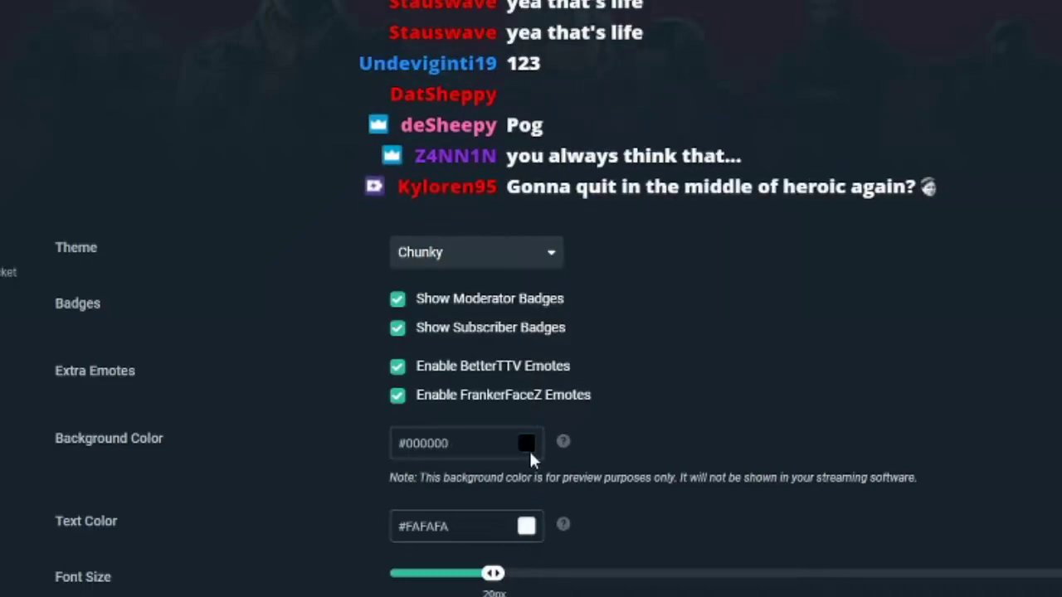
{"action": "left_click", "coordinate": [529, 448]}
{"action": "left_click_drag", "start_coordinate": [593, 559], "coordinate": [501, 532]}
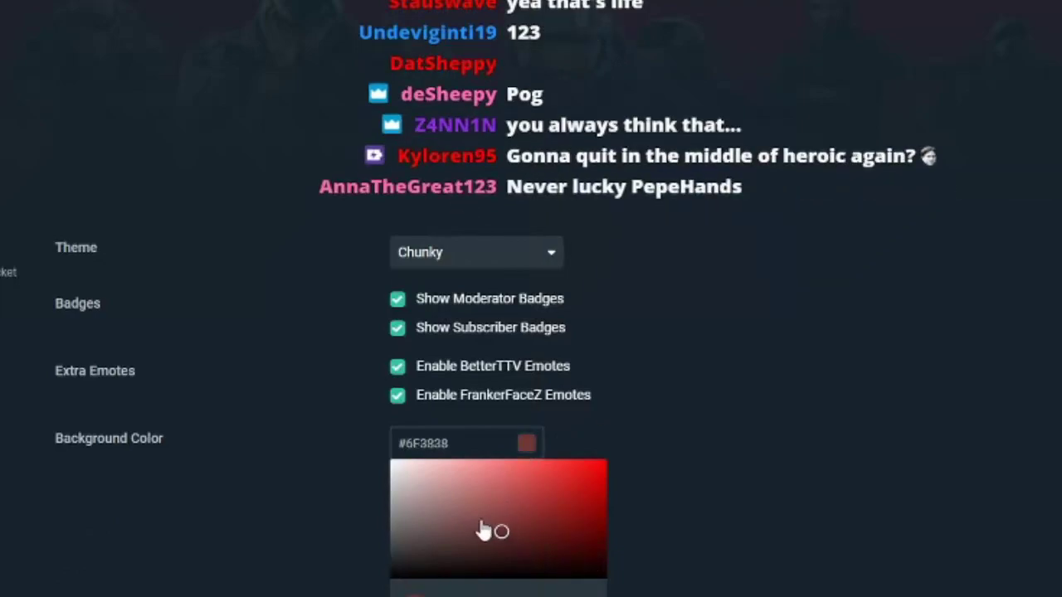
{"action": "left_click", "coordinate": [562, 555]}
Set the chat text colour to white #FFFFFF, leaving the font size at 20px
{"action": "scroll", "coordinate": [896, 507], "scroll_direction": "down", "scroll_amount": 3}
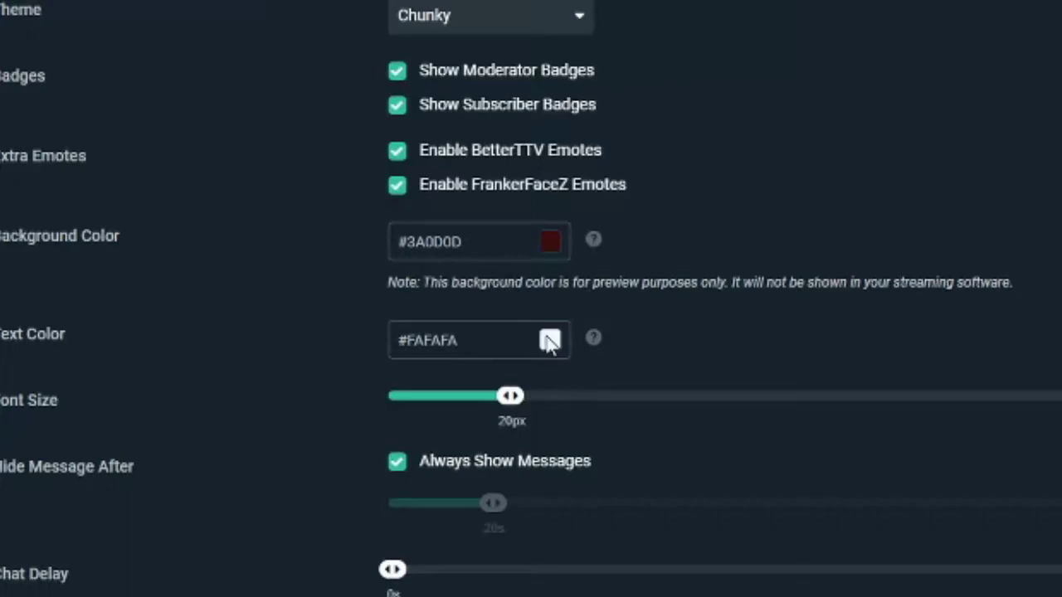
{"action": "left_click", "coordinate": [549, 340]}
{"action": "left_click", "coordinate": [461, 430]}
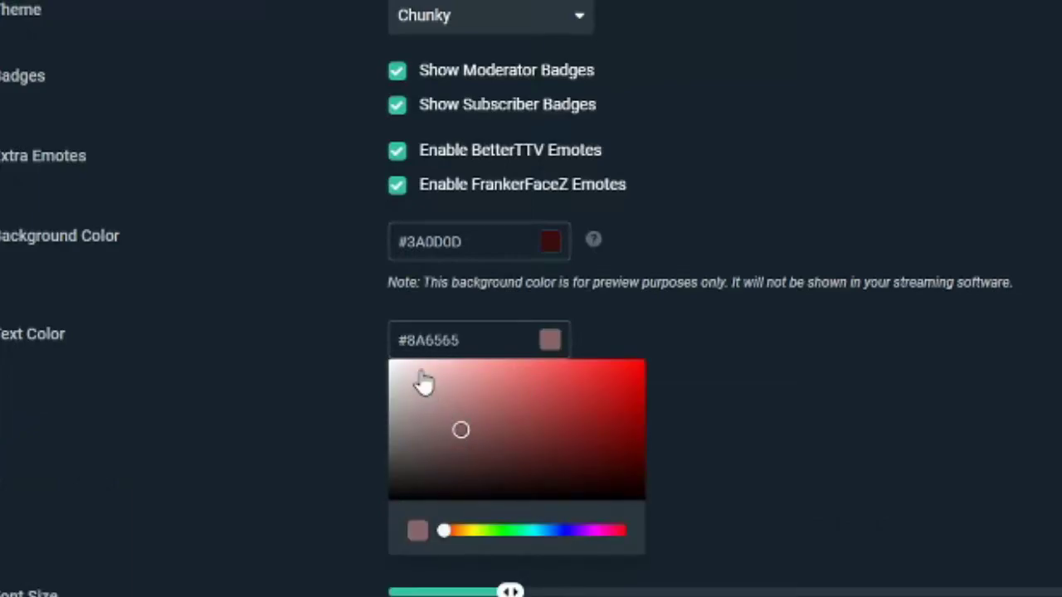
{"action": "left_click", "coordinate": [424, 375]}
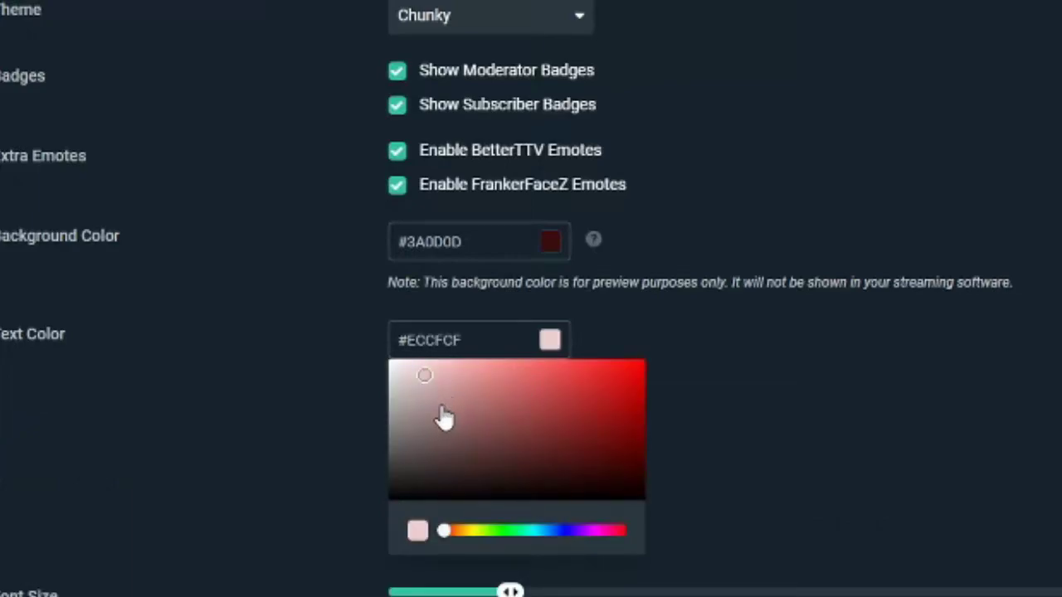
{"action": "left_click", "coordinate": [391, 363]}
{"action": "left_click_drag", "start_coordinate": [598, 521], "coordinate": [469, 531]}
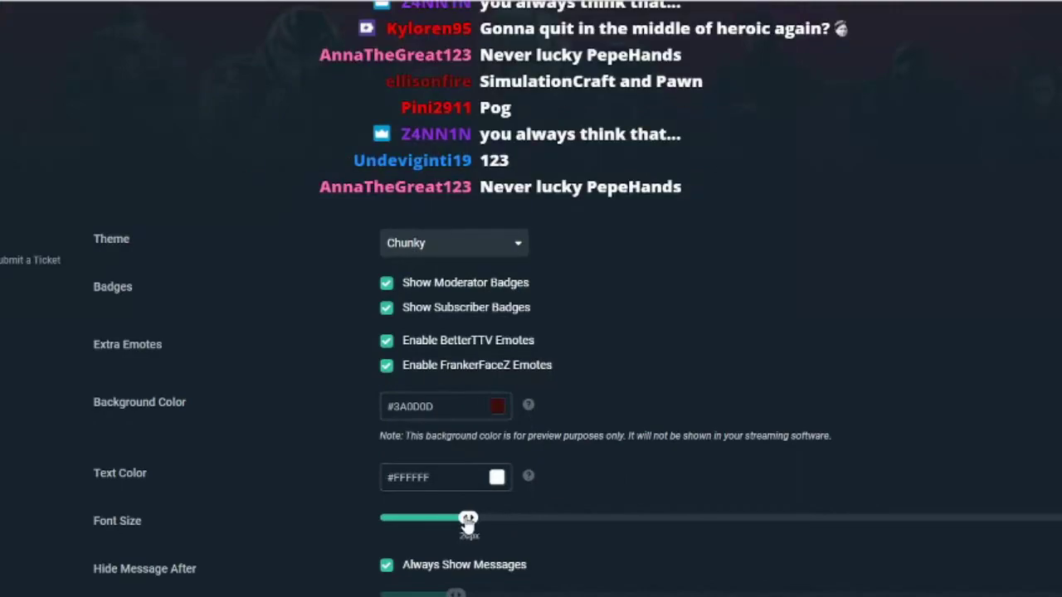
{"action": "scroll", "coordinate": [273, 477], "scroll_direction": "down", "scroll_amount": 1}
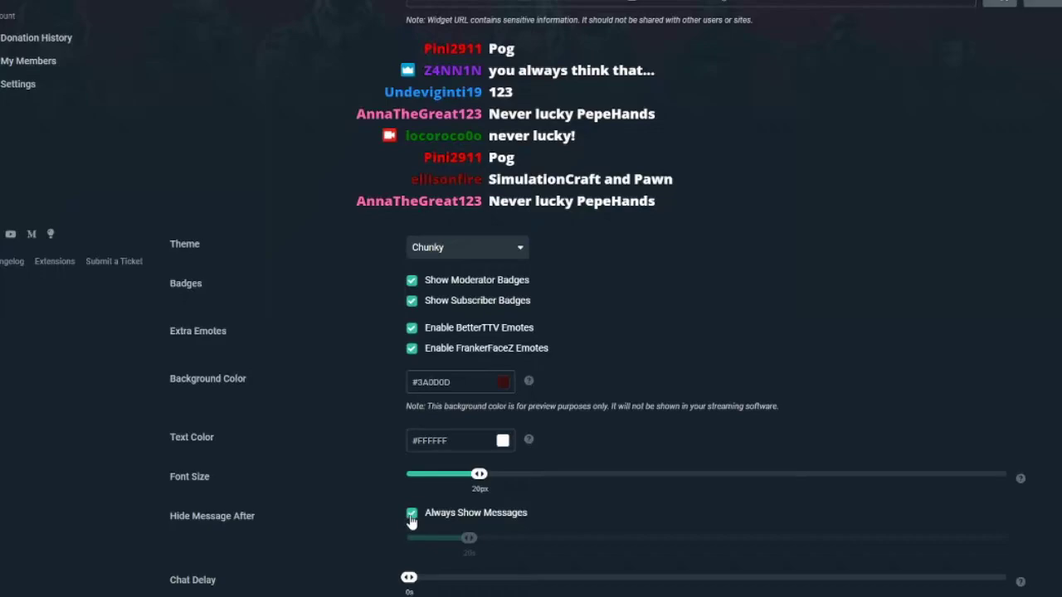
Turn on hiding messages after 15 s and keep chat delay at 0 s
{"action": "left_click", "coordinate": [412, 515]}
{"action": "left_click", "coordinate": [411, 515]}
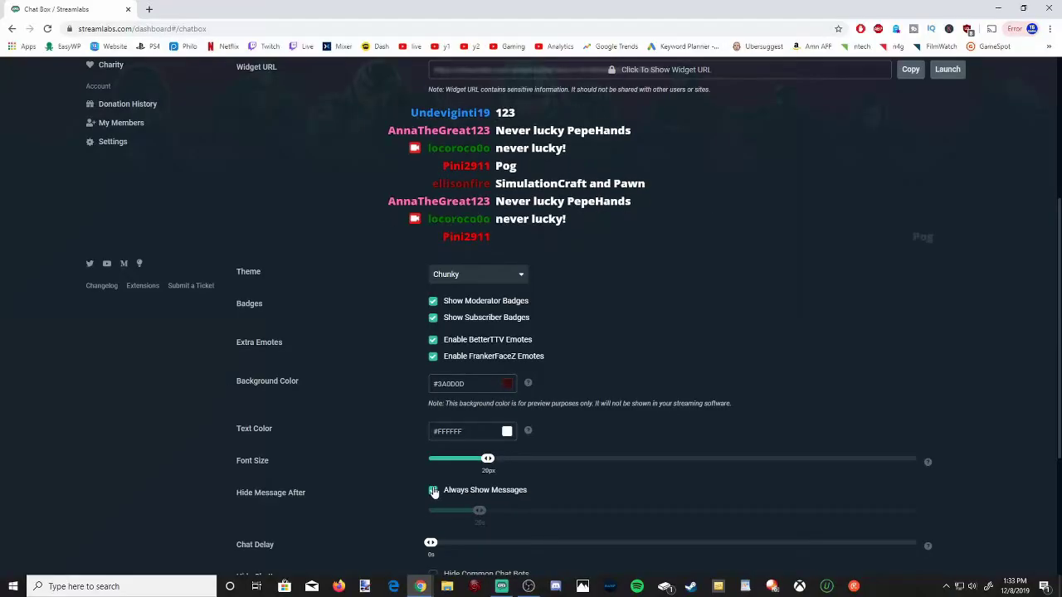
{"action": "left_click", "coordinate": [431, 490]}
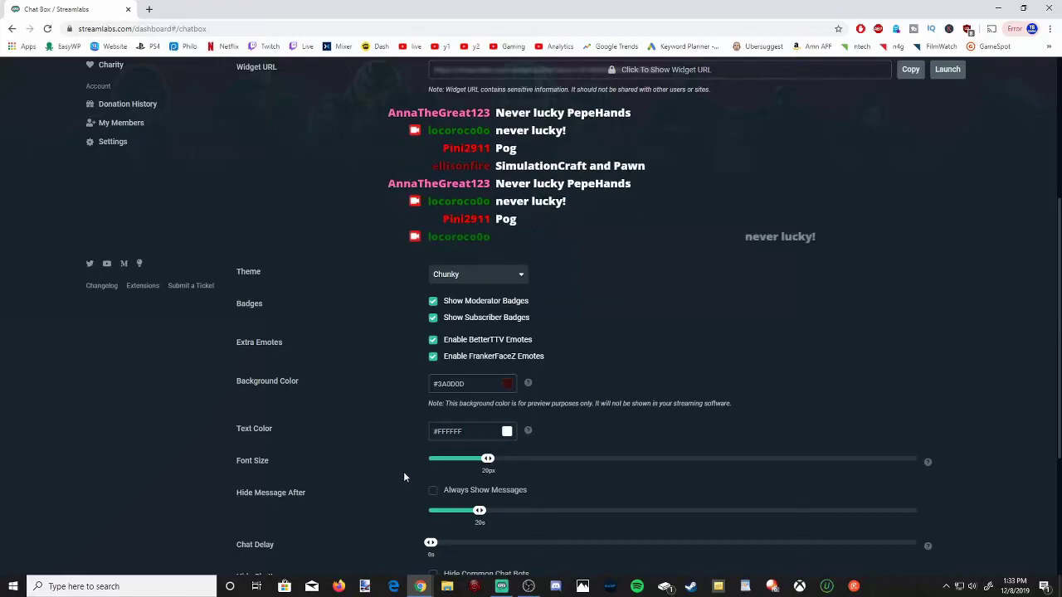
{"action": "scroll", "coordinate": [403, 471], "scroll_direction": "down", "scroll_amount": 1}
{"action": "mouse_move", "coordinate": [479, 464]}
{"action": "left_mouse_down"}
{"action": "mouse_move", "coordinate": [526, 461]}
{"action": "mouse_move", "coordinate": [454, 460]}
{"action": "mouse_move", "coordinate": [476, 460]}
{"action": "left_mouse_up"}
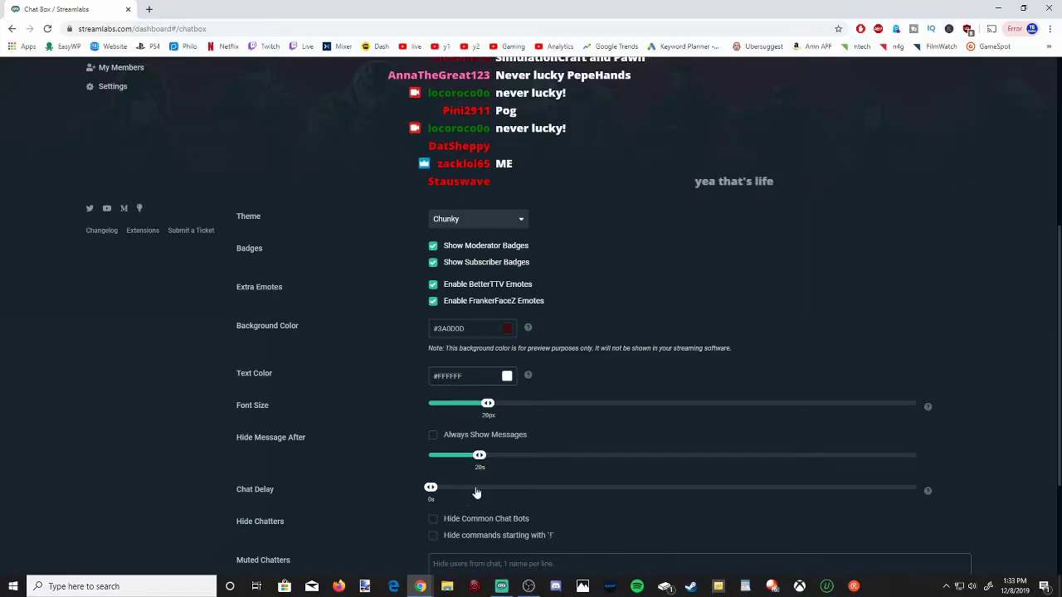
{"action": "mouse_move", "coordinate": [480, 455]}
{"action": "left_mouse_down"}
{"action": "mouse_move", "coordinate": [759, 455]}
{"action": "mouse_move", "coordinate": [830, 429]}
{"action": "mouse_move", "coordinate": [988, 415]}
{"action": "mouse_move", "coordinate": [77, 434]}
{"action": "mouse_move", "coordinate": [147, 438]}
{"action": "left_mouse_up"}
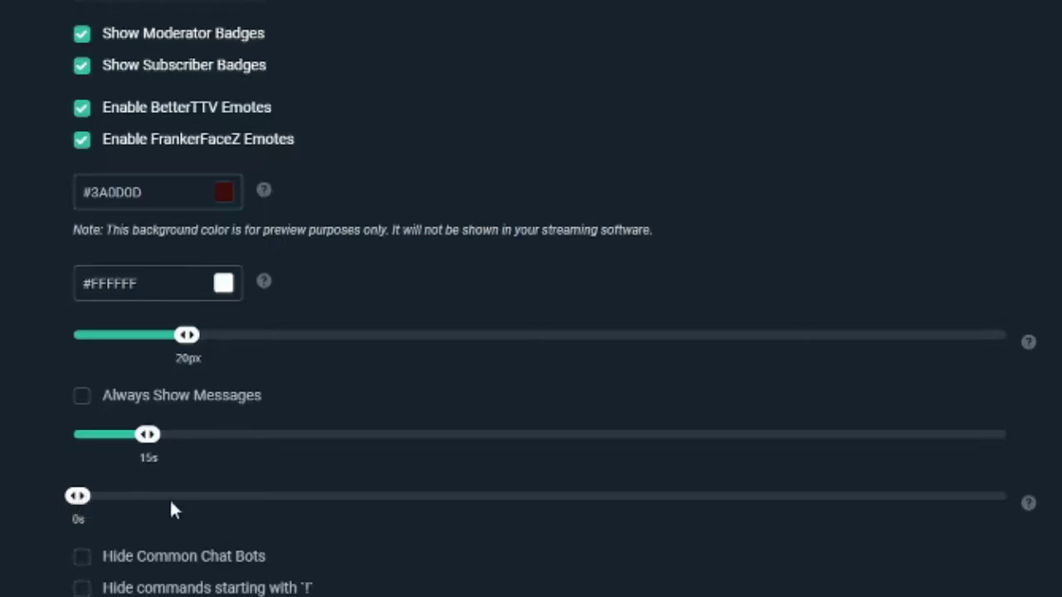
{"action": "left_click_drag", "start_coordinate": [77, 495], "coordinate": [1010, 495]}
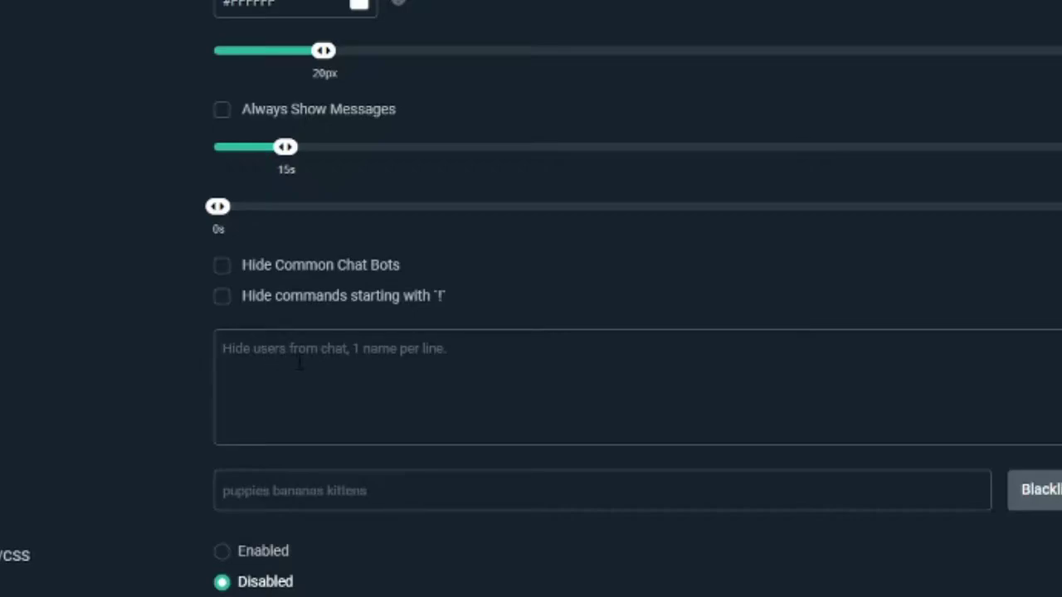
{"action": "left_click", "coordinate": [381, 360]}
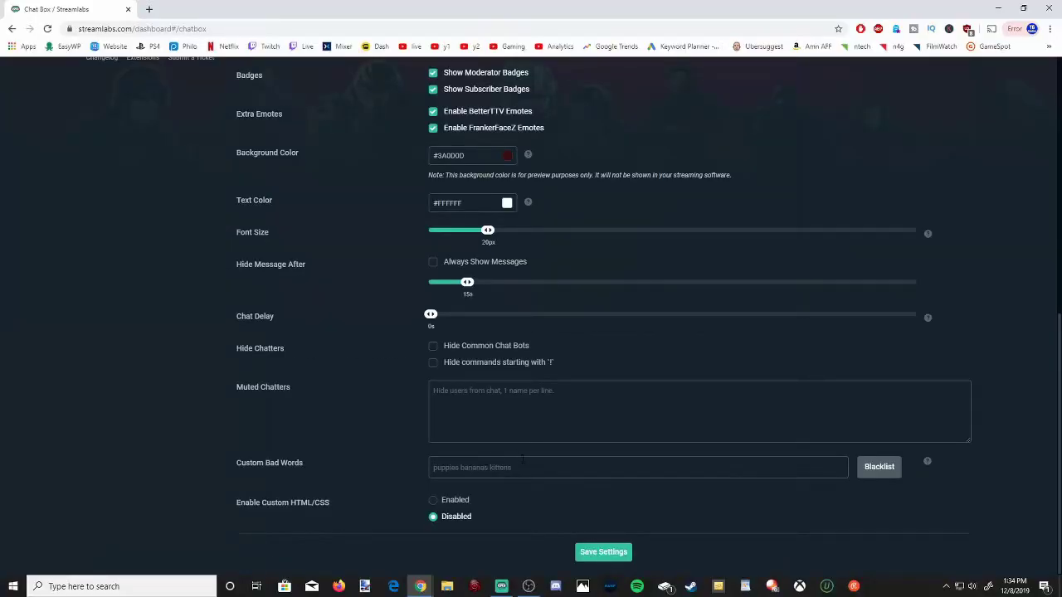
Check the bad words field, briefly enable then disable custom HTML/CSS, and save settings
{"action": "left_click", "coordinate": [523, 460]}
{"action": "left_click", "coordinate": [431, 501]}
{"action": "scroll", "coordinate": [366, 436], "scroll_direction": "down", "scroll_amount": 1}
{"action": "scroll", "coordinate": [366, 436], "scroll_direction": "down", "scroll_amount": 2}
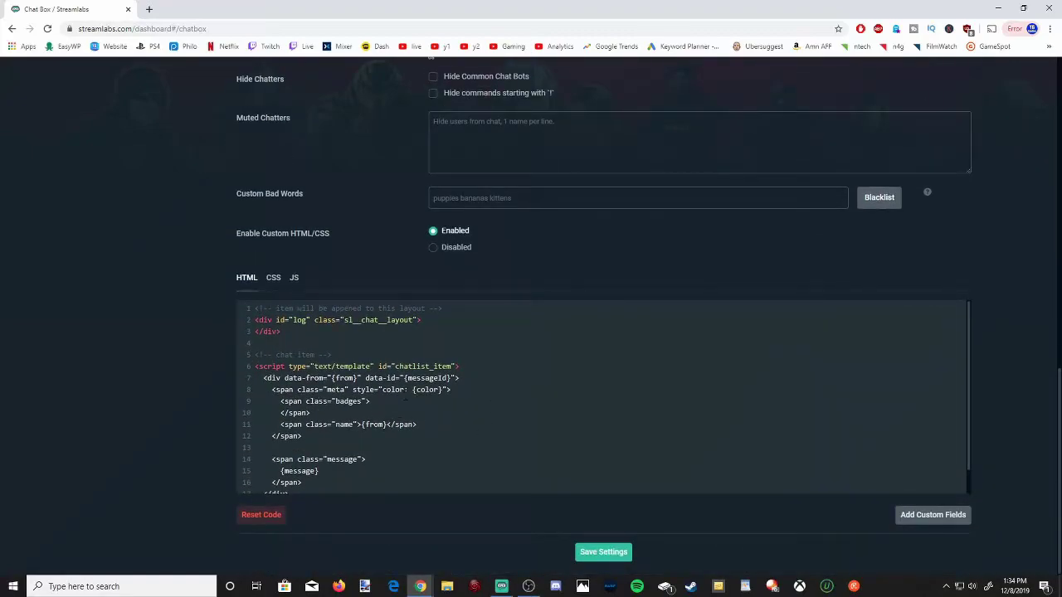
{"action": "scroll", "coordinate": [423, 332], "scroll_direction": "down", "scroll_amount": 1}
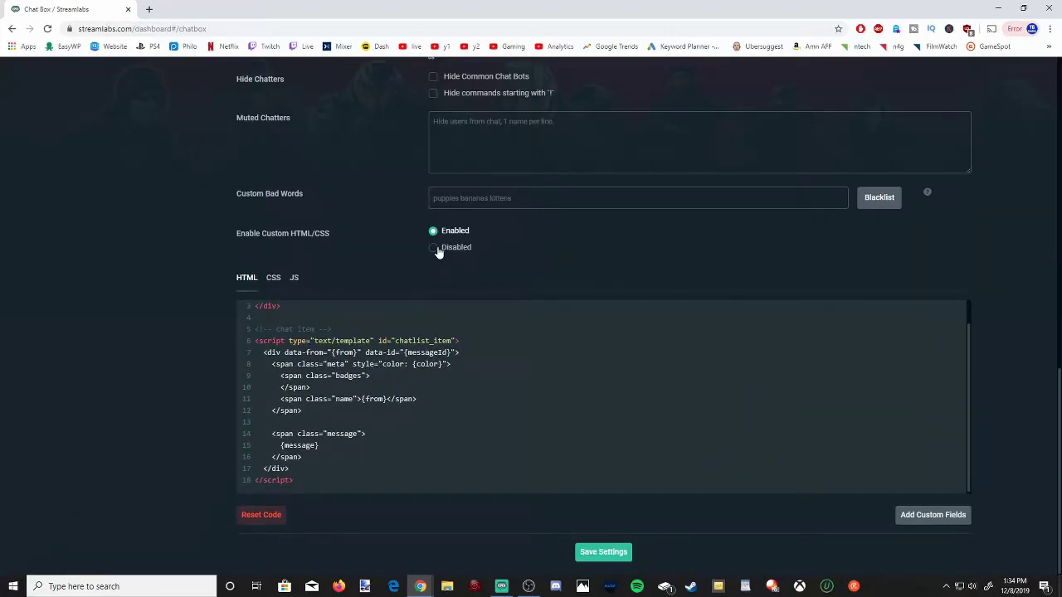
{"action": "left_click", "coordinate": [436, 249]}
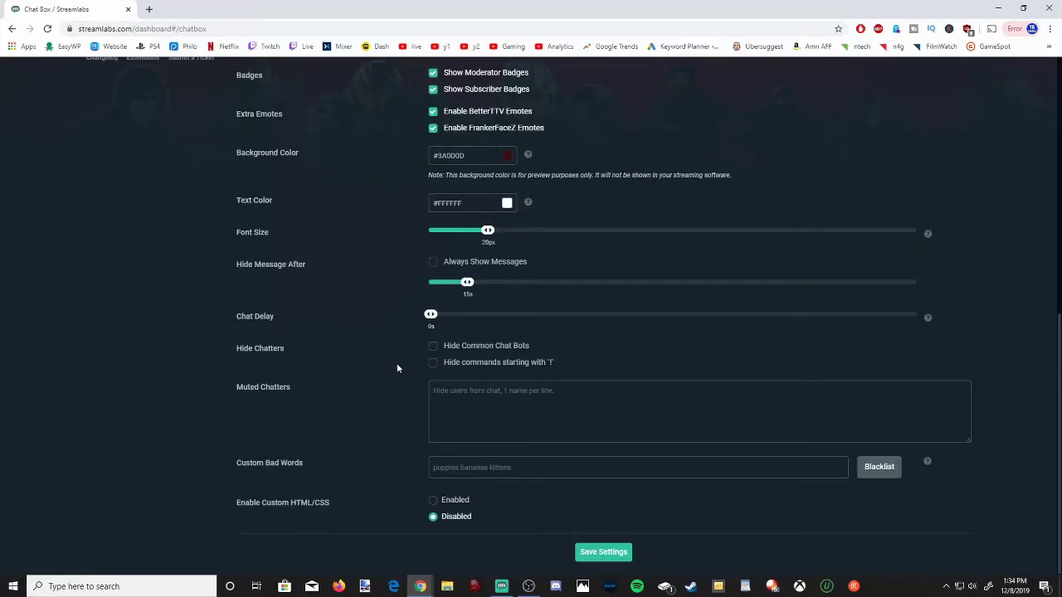
{"action": "left_click", "coordinate": [610, 556]}
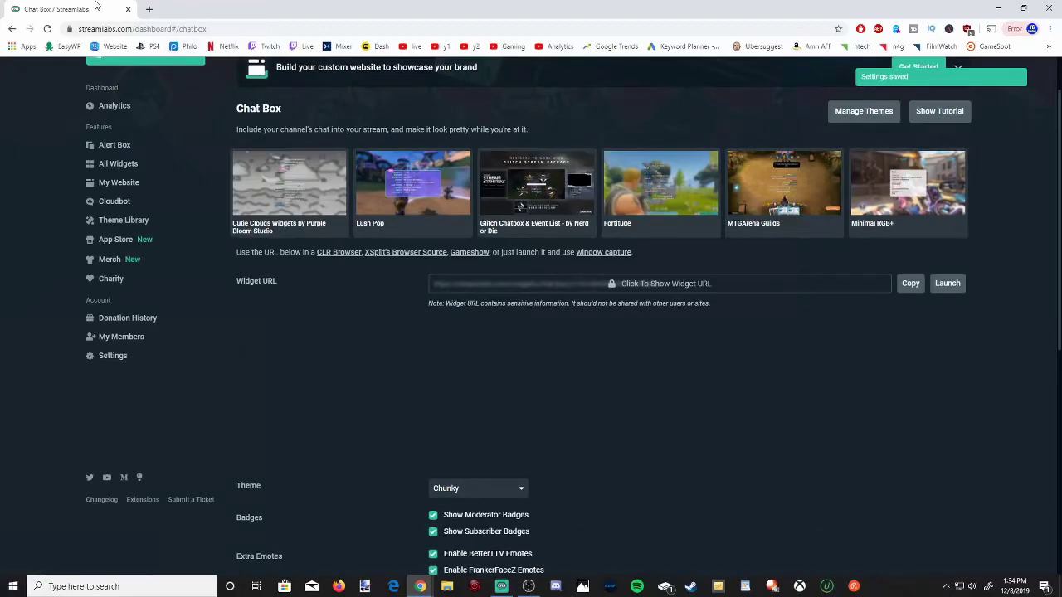
Switch to Streamlabs OBS and delete the old Chat Box source
{"action": "key", "text": "alt+Tab"}
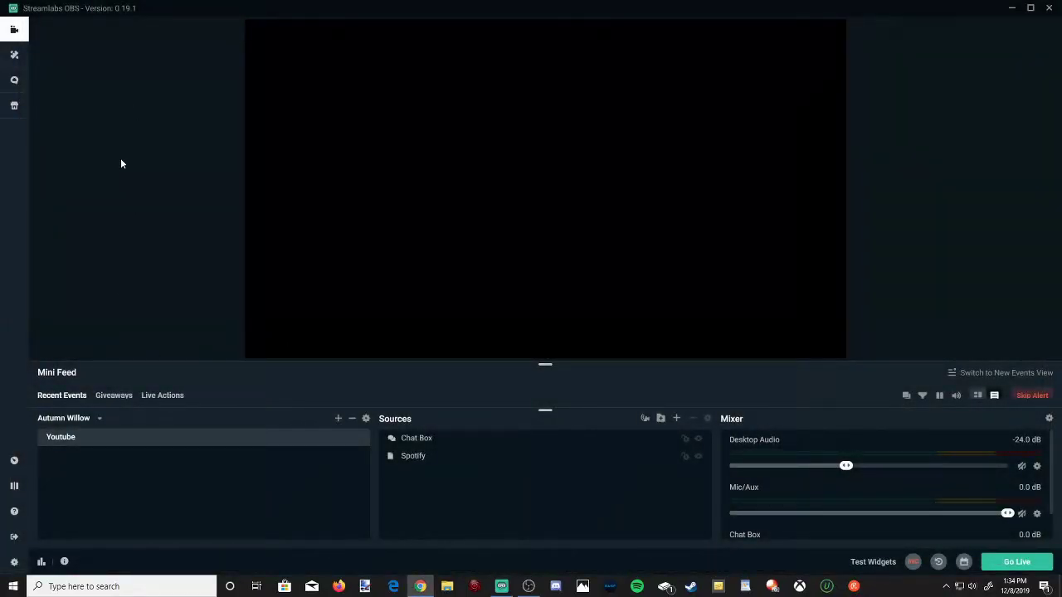
{"action": "left_click", "coordinate": [417, 438]}
{"action": "key", "text": "Delete"}
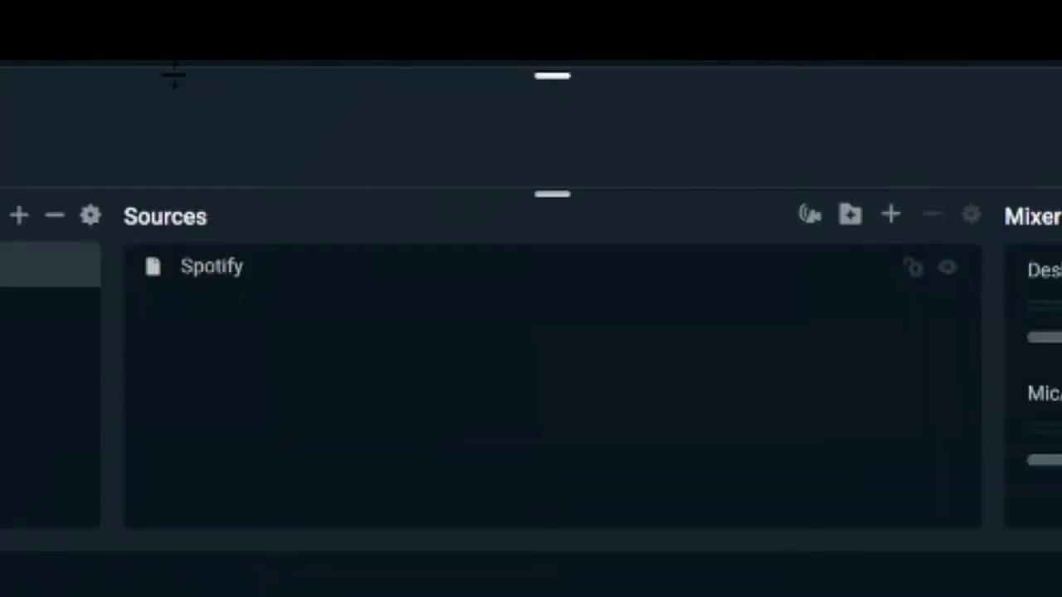
Add a new Chatbox widget source named Chat Box to the scene
{"action": "left_click", "coordinate": [889, 217]}
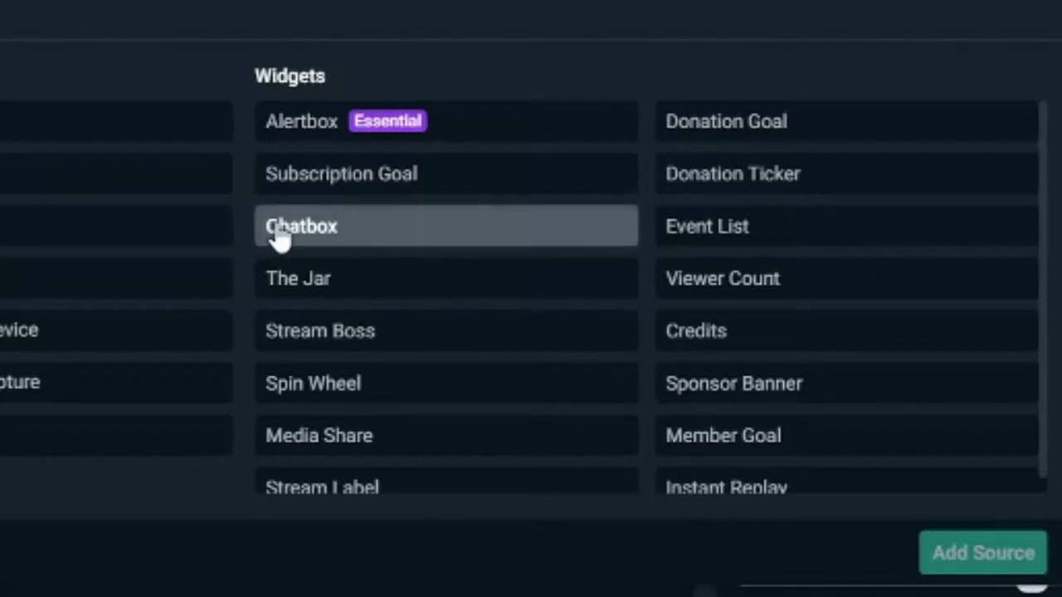
{"action": "left_click", "coordinate": [361, 237]}
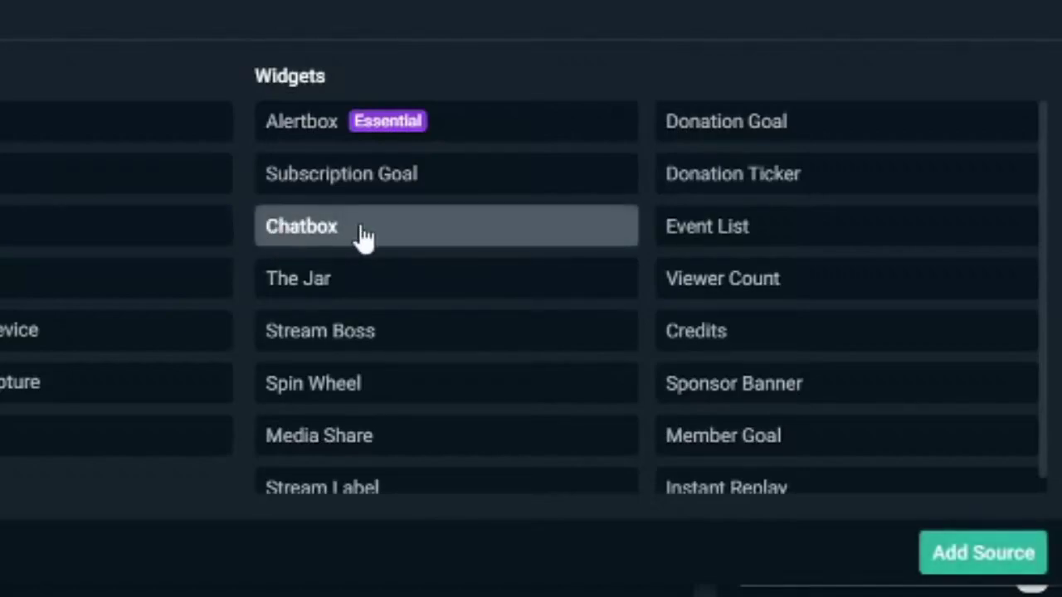
{"action": "left_click", "coordinate": [988, 558]}
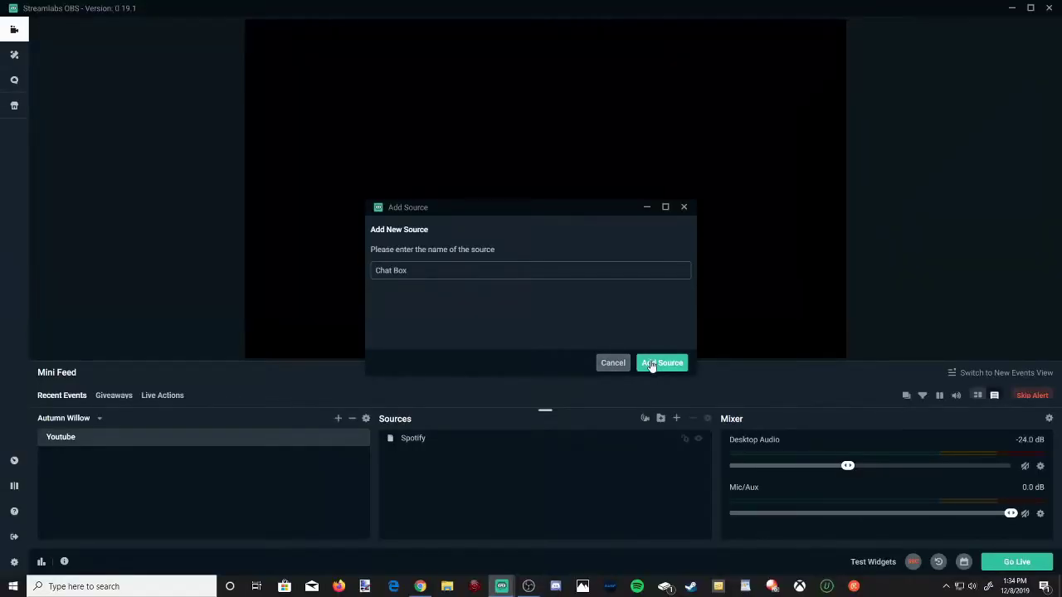
{"action": "left_click", "coordinate": [656, 366]}
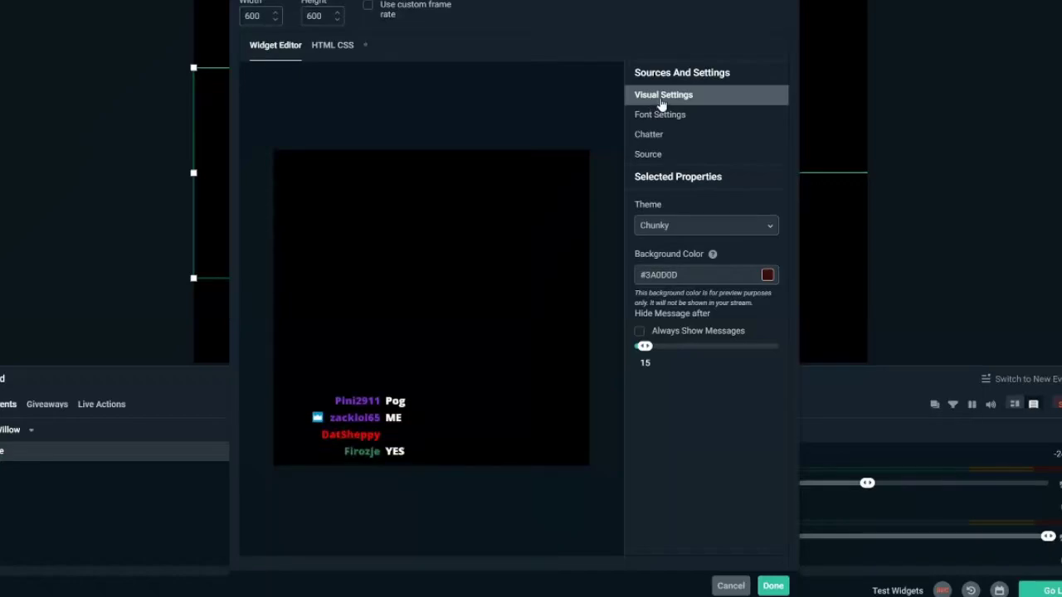
Review the Font, Chatter and Source tabs, then set the Chat Box to 400 × 600
{"action": "left_click", "coordinate": [669, 124]}
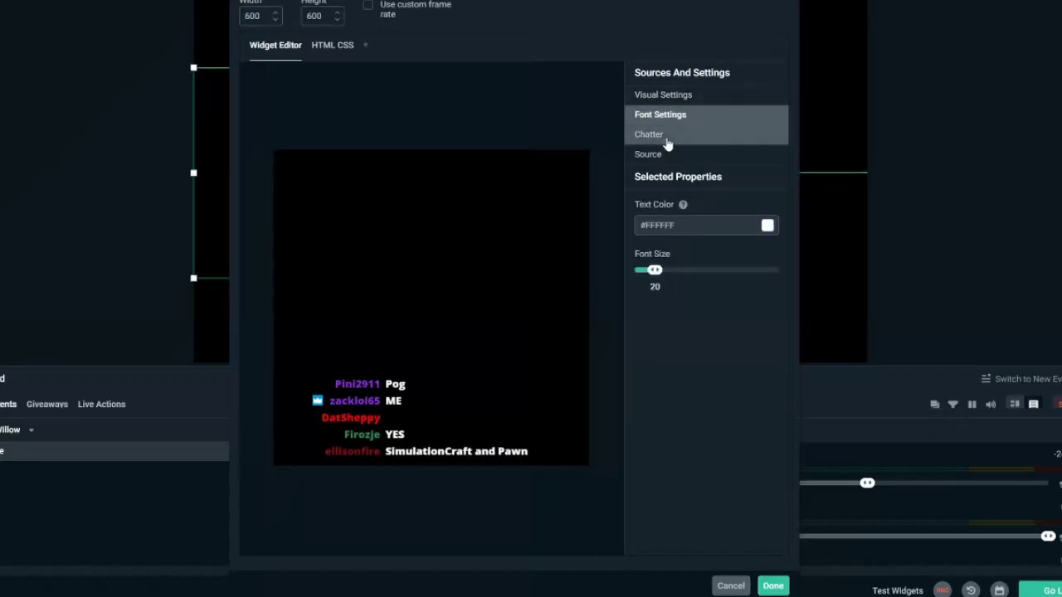
{"action": "left_click", "coordinate": [672, 146]}
{"action": "left_click", "coordinate": [668, 155]}
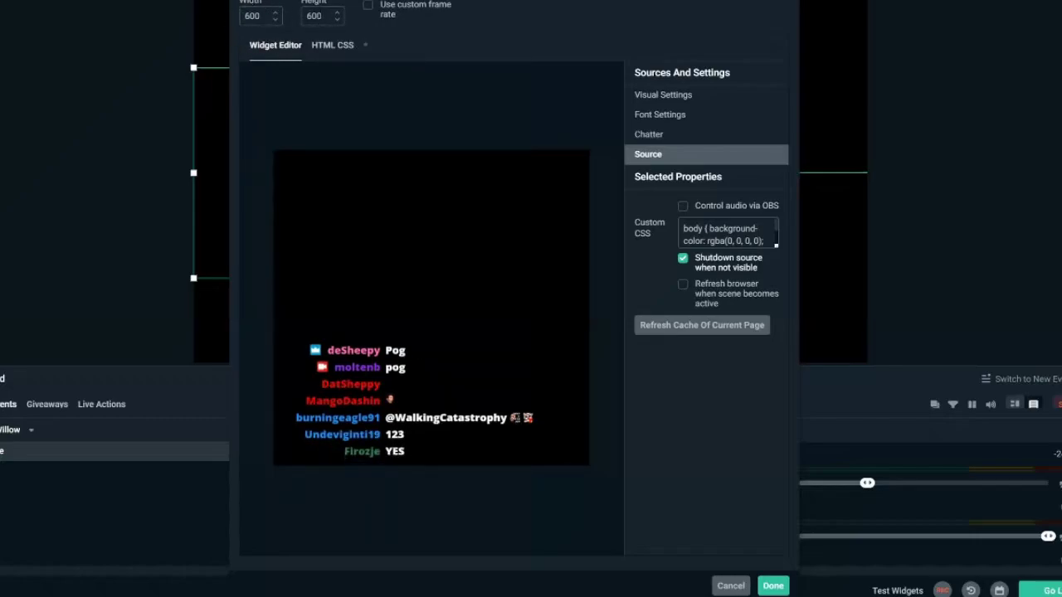
{"action": "left_click_drag", "start_coordinate": [515, 2], "coordinate": [704, 12]}
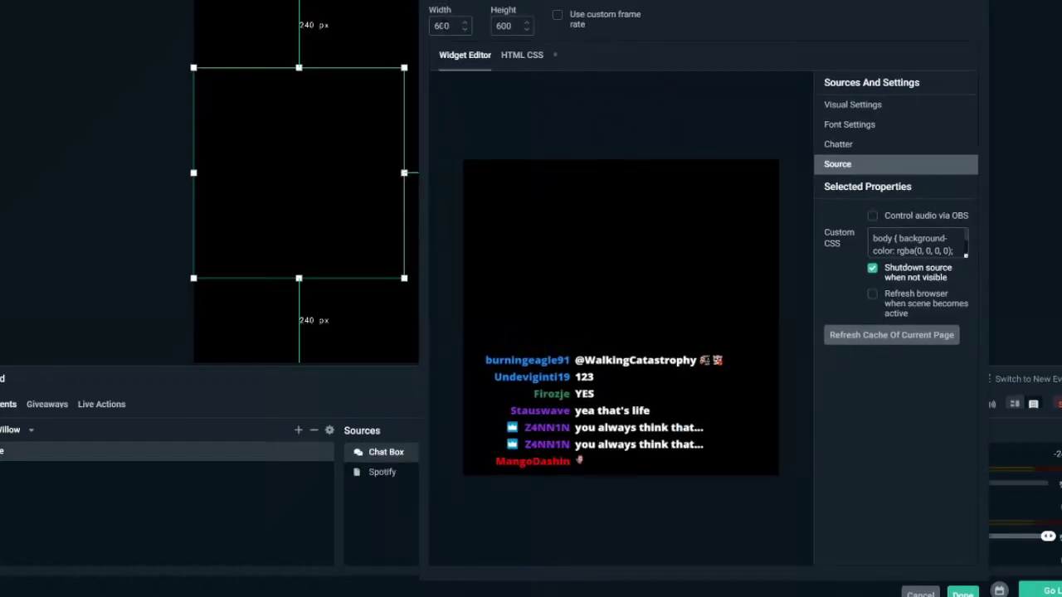
{"action": "type", "text": "4"}
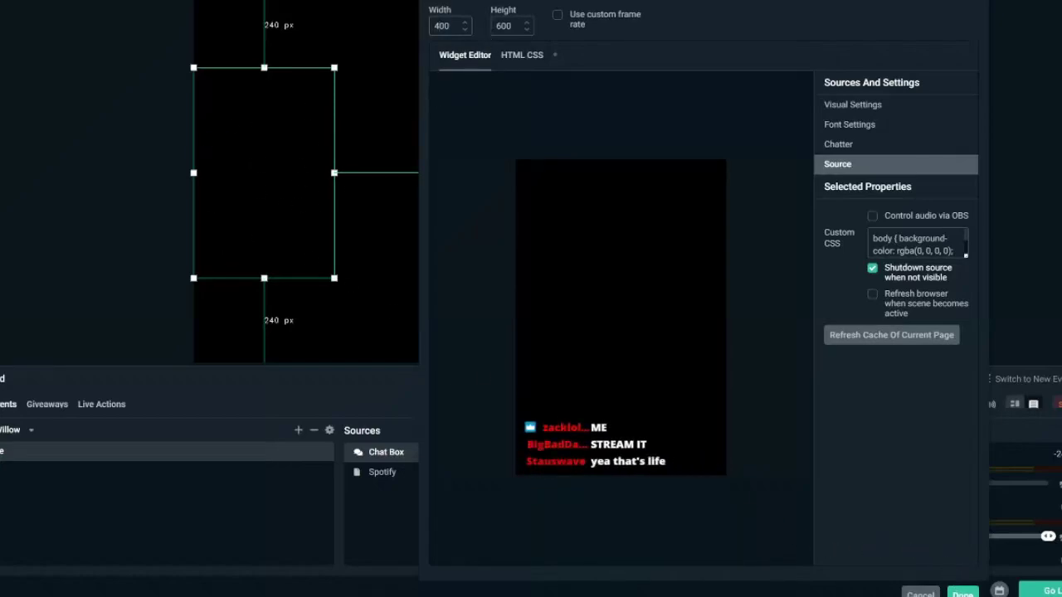
{"action": "left_click", "coordinate": [962, 594]}
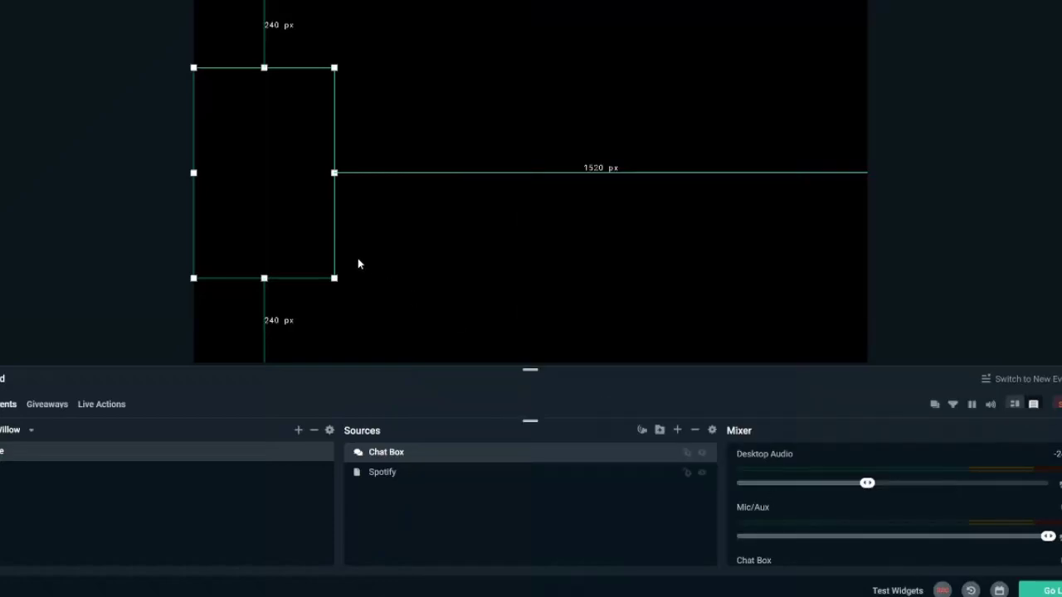
Move the Chat Box to the canvas's right side and enlarge it slightly
{"action": "mouse_move", "coordinate": [308, 219]}
{"action": "left_mouse_down"}
{"action": "mouse_move", "coordinate": [480, 261]}
{"action": "mouse_move", "coordinate": [655, 257]}
{"action": "mouse_move", "coordinate": [806, 222]}
{"action": "left_mouse_up"}
{"action": "left_click_drag", "start_coordinate": [769, 71], "coordinate": [770, 17]}
{"action": "left_click_drag", "start_coordinate": [761, 52], "coordinate": [747, 78]}
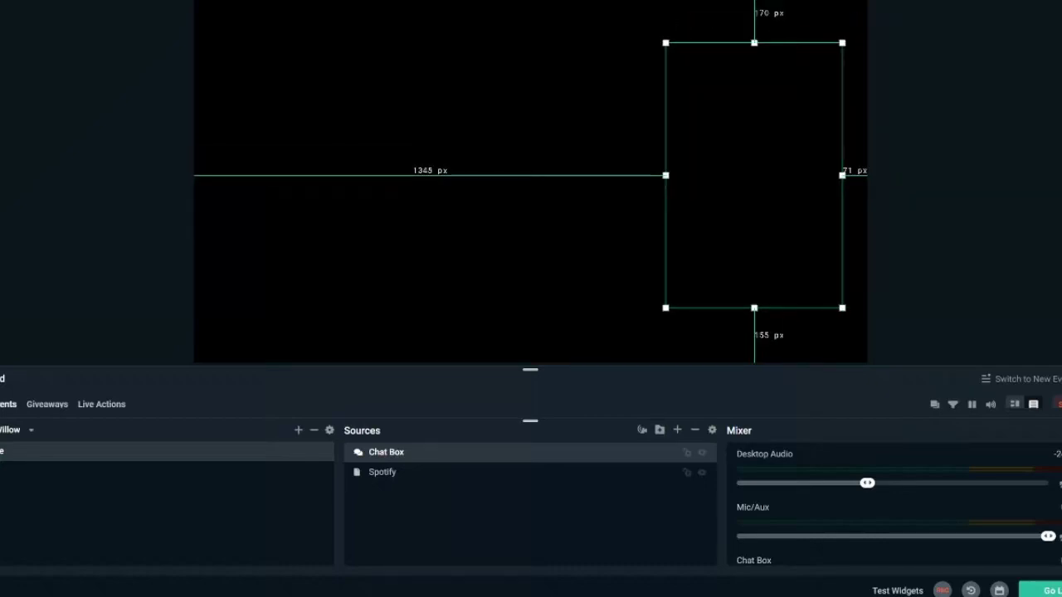
{"action": "double_click", "coordinate": [437, 466]}
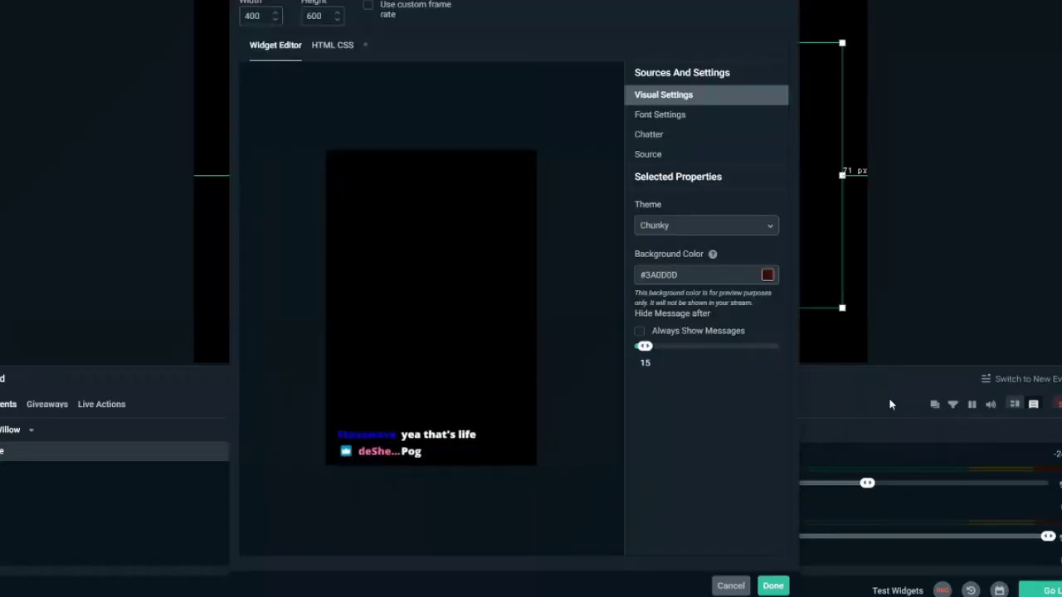